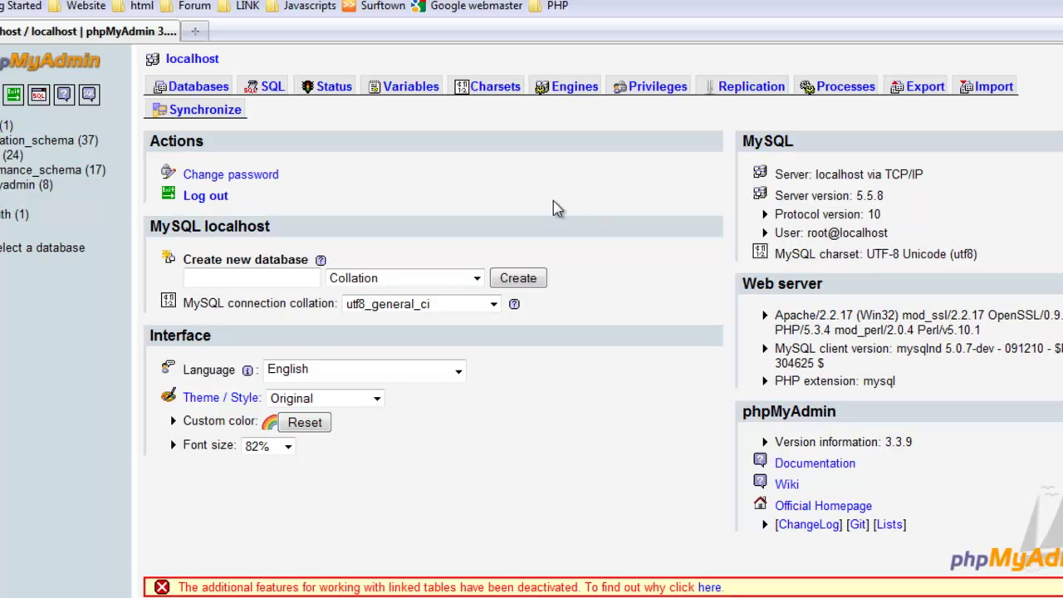
Create a new database named brugere
click(191, 86)
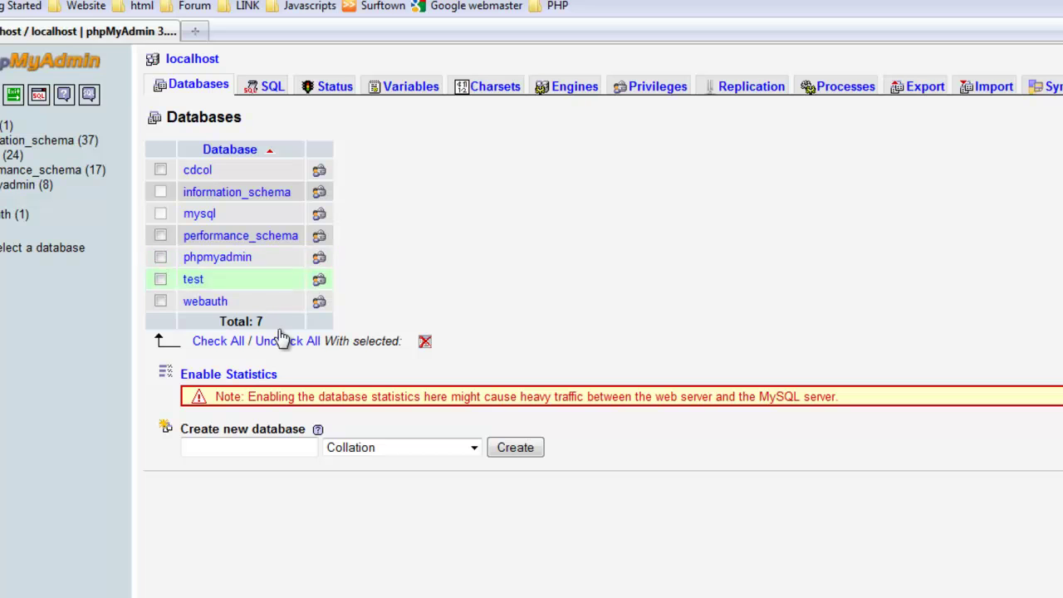
click(269, 449)
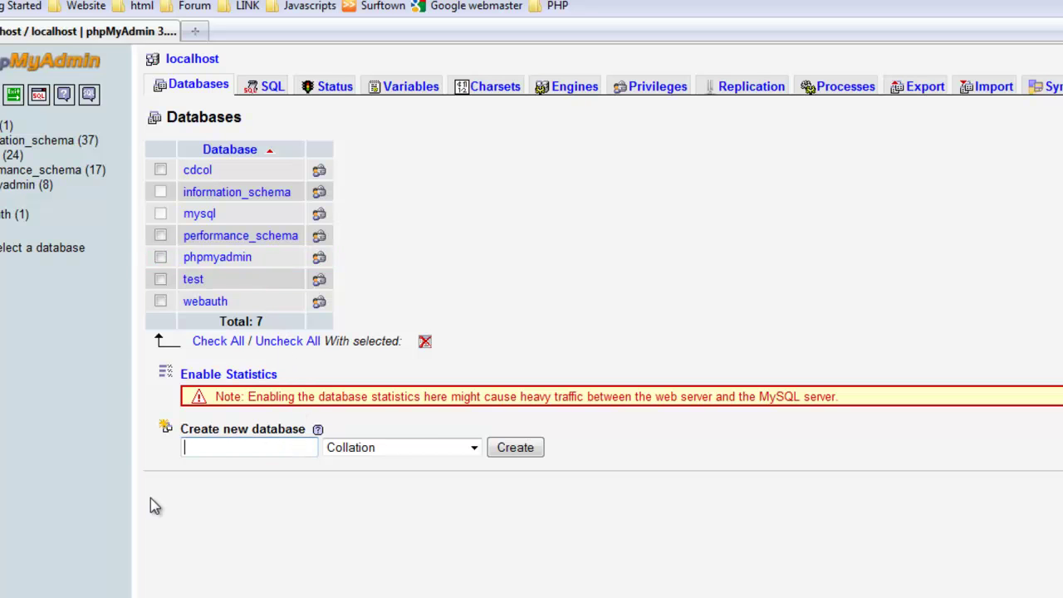
text(brugere)
click(516, 455)
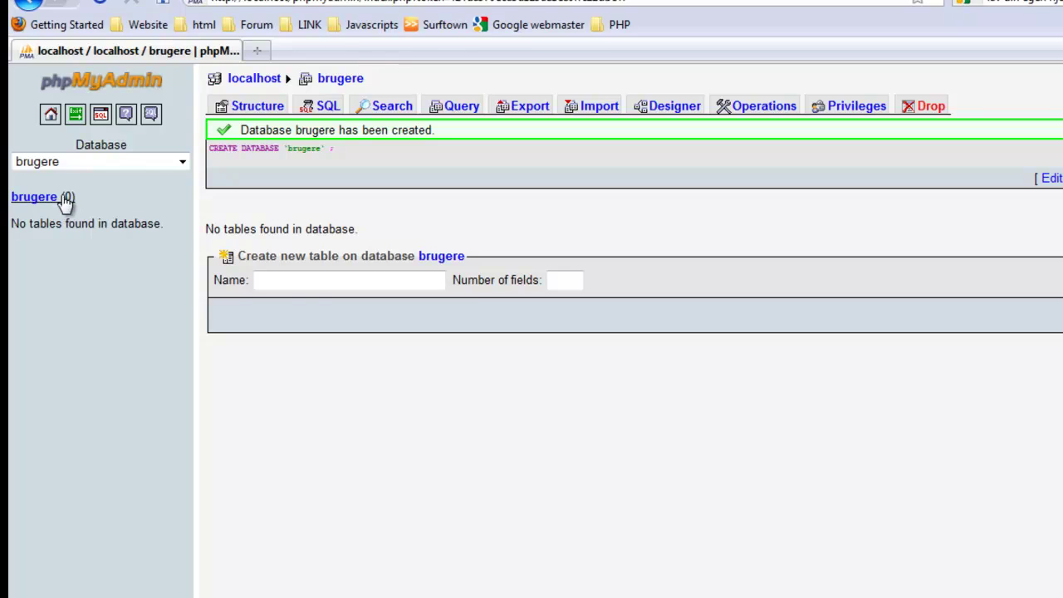
Create a new table named brugerinfo with 3 fields in the brugere database
click(291, 283)
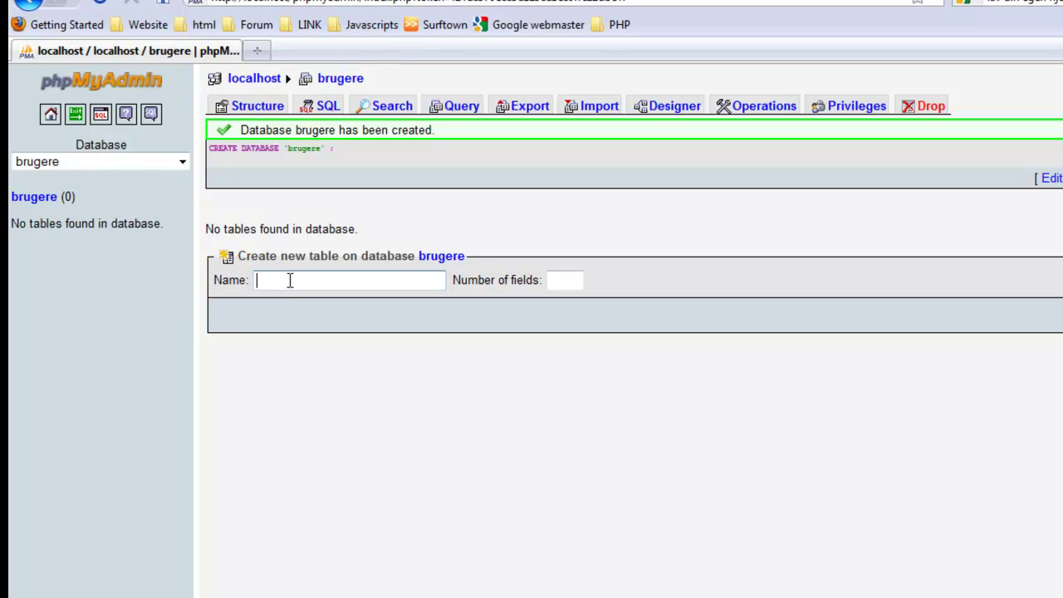
text(brugerinfo)
click(563, 283)
text(3)
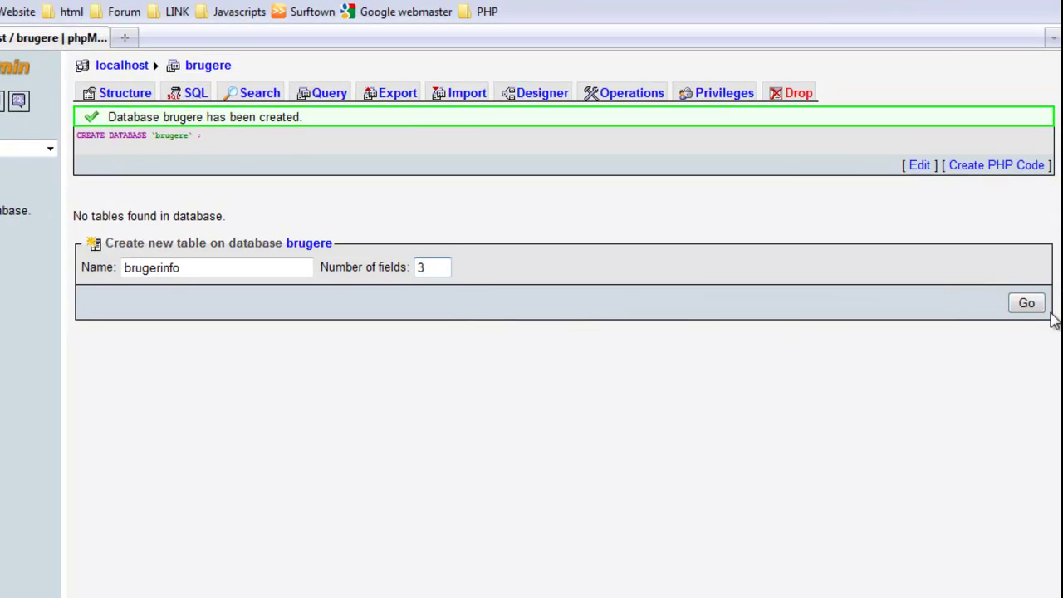
click(1049, 312)
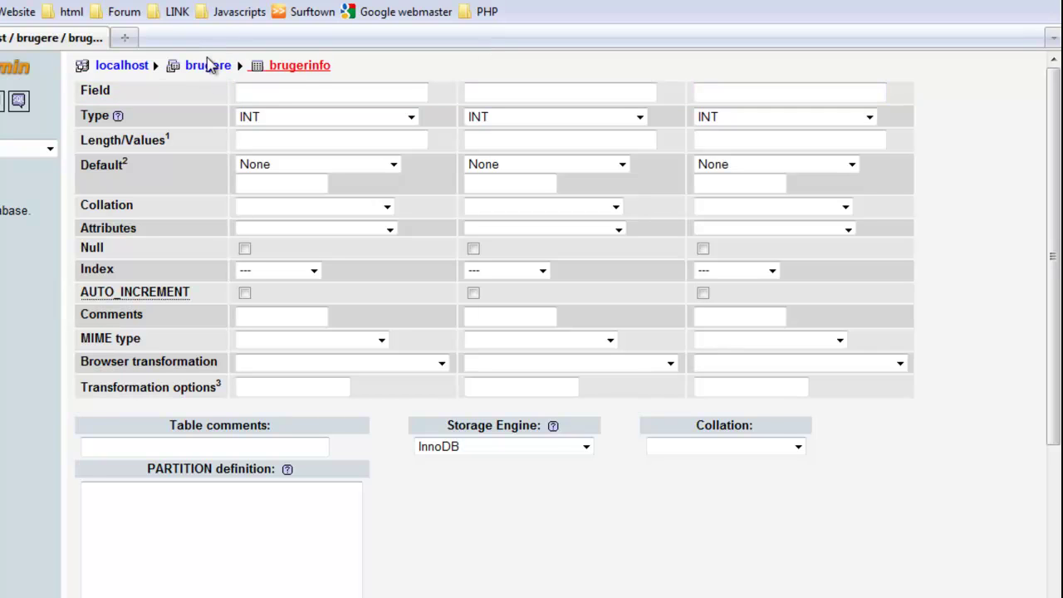
Name the first field of the brugerinfo table ID
click(309, 89)
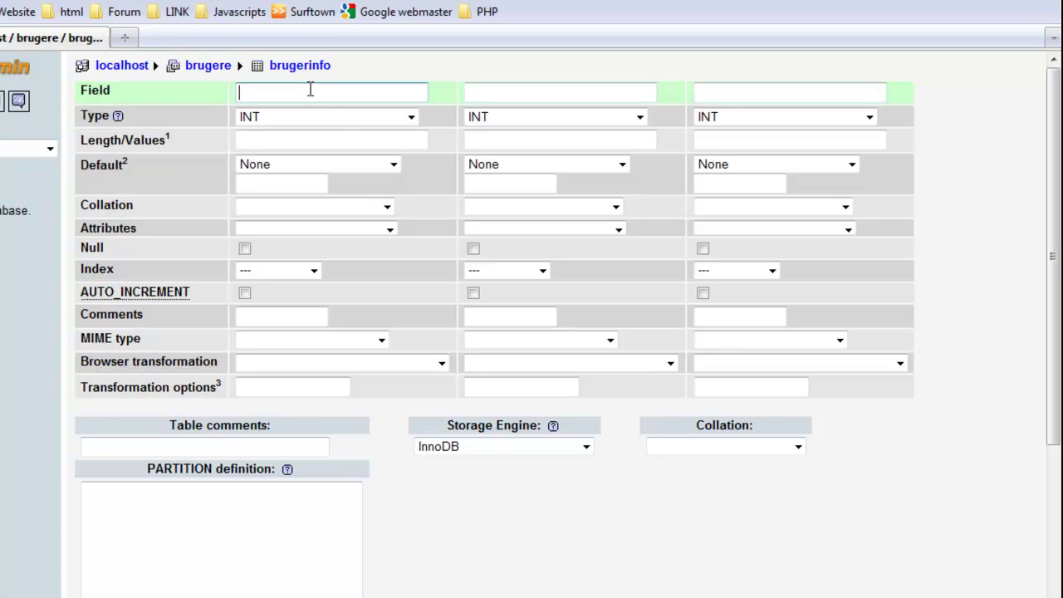
text(ID)
key(Tab)
key(Tab)
key(Tab)
key(Tab)
key(Tab)
key(Tab)
key(Tab)
key(Tab)
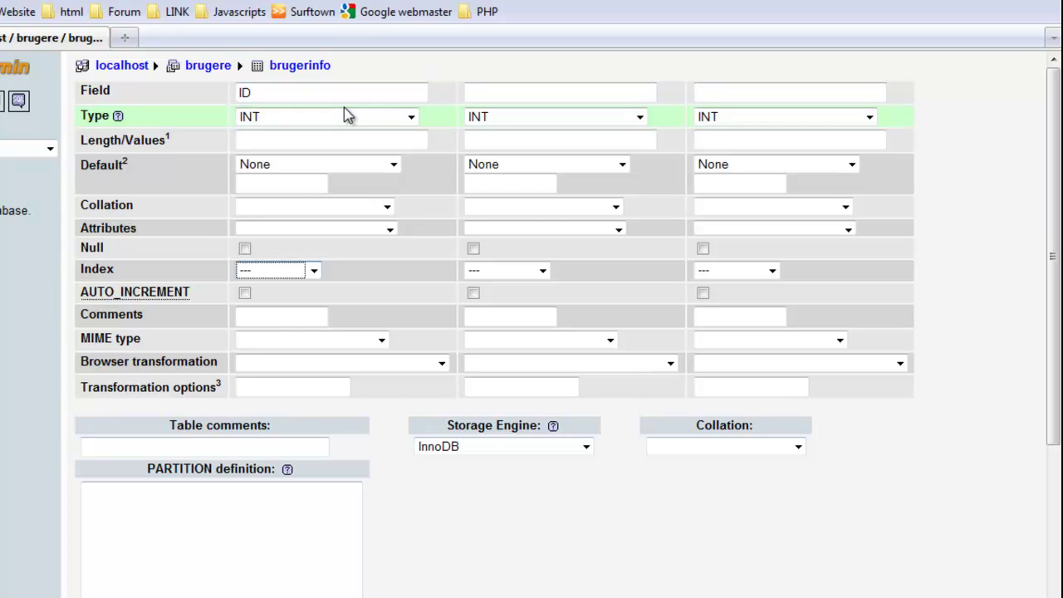
Set the ID field's type to BIGINT and its length to 4
click(411, 116)
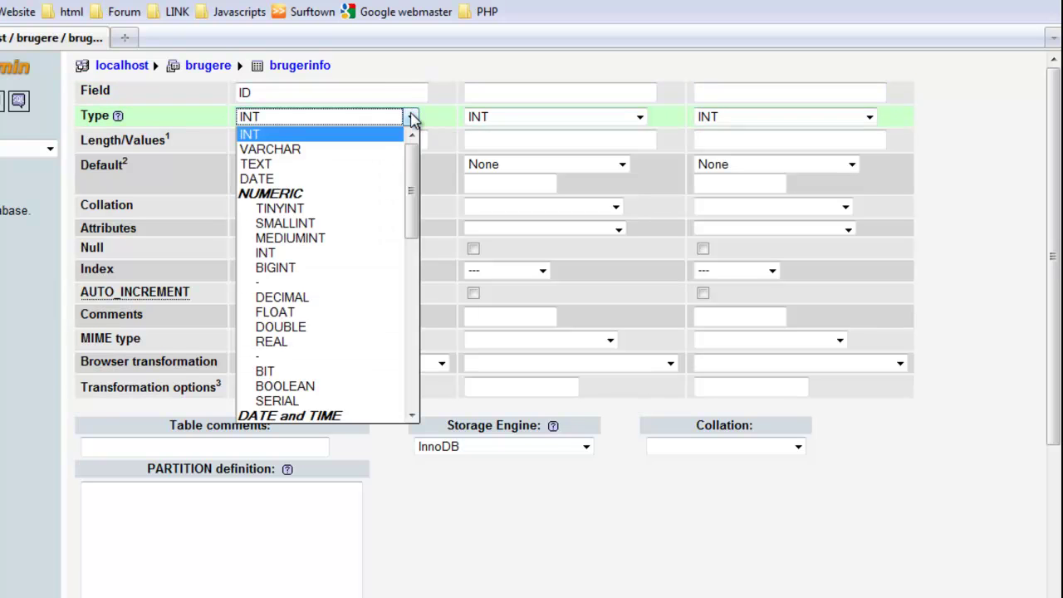
drag(418, 163, 416, 111)
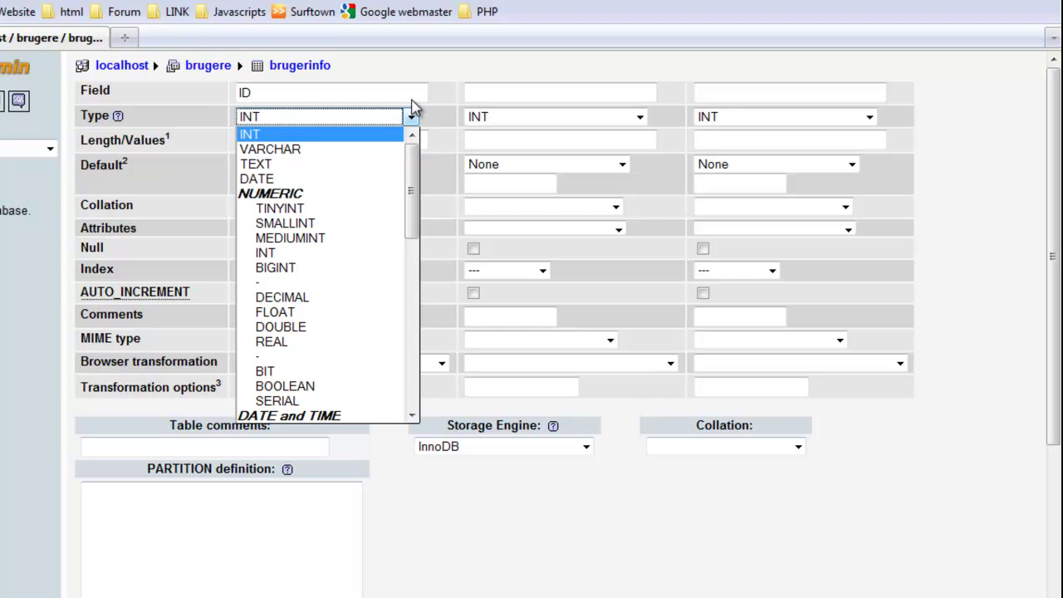
click(314, 268)
key(Tab)
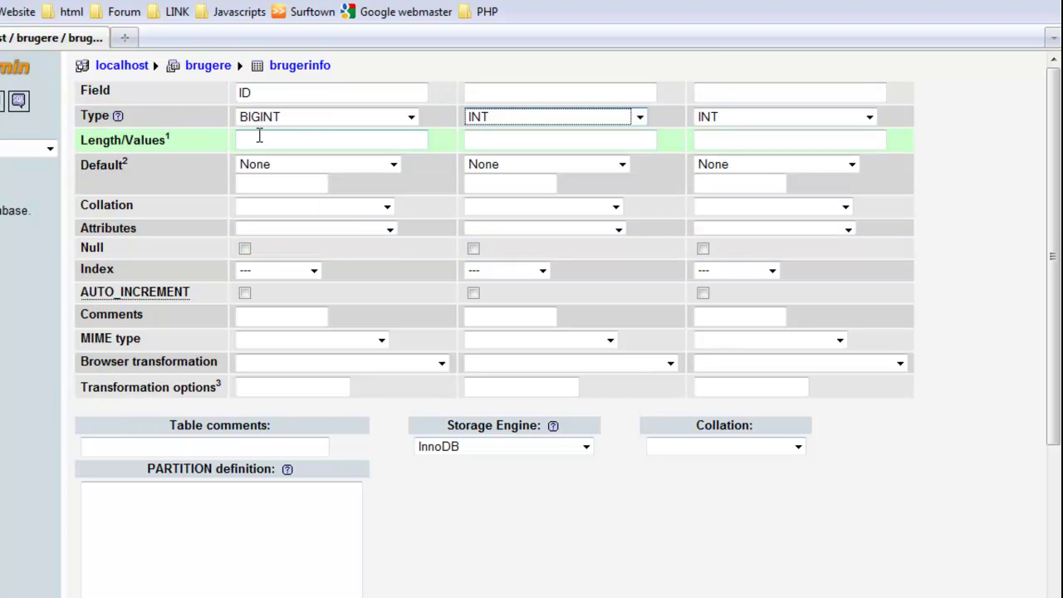
click(289, 139)
text(3)
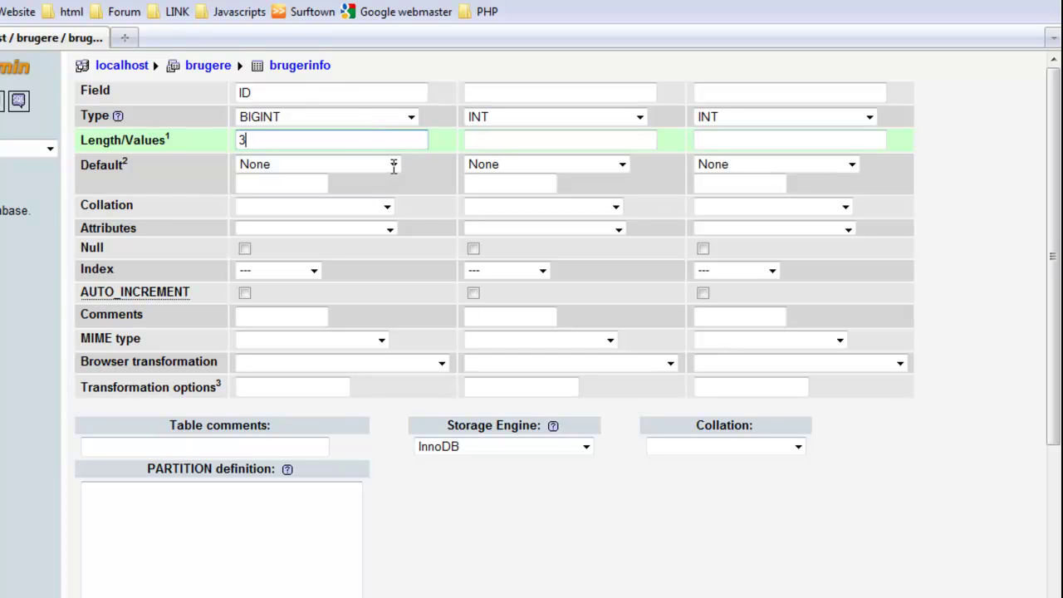
key(BackSpace)
text(4)
click(279, 170)
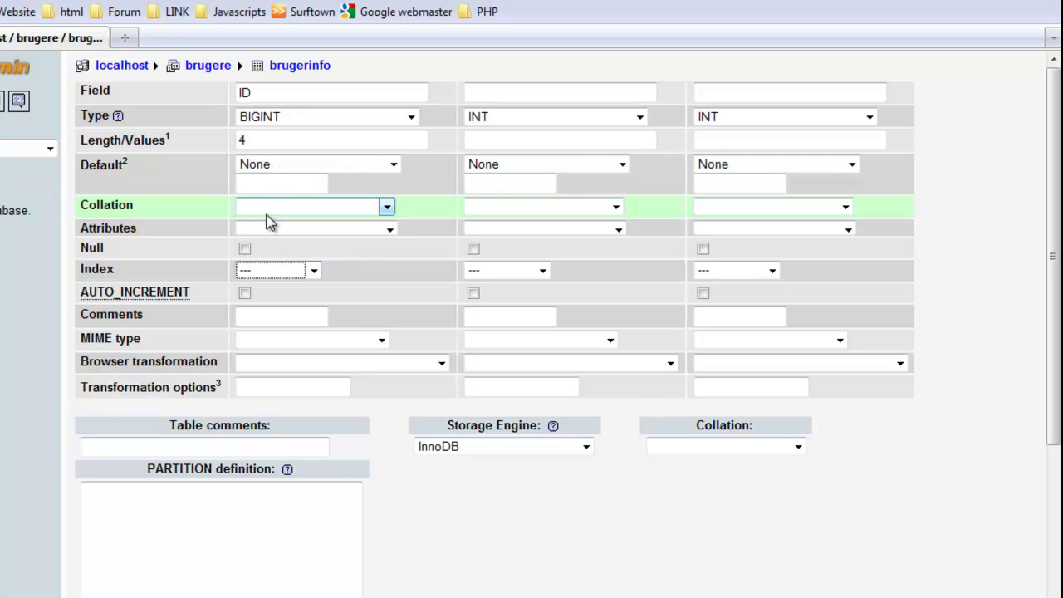
Make the ID field the PRIMARY index and enable AUTO_INCREMENT for it
click(314, 271)
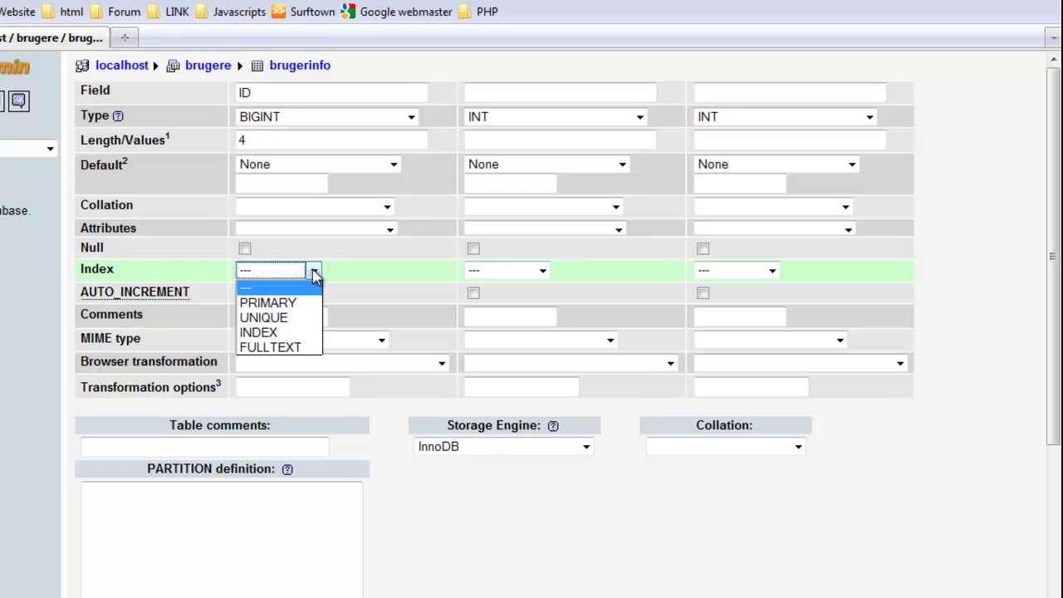
click(295, 301)
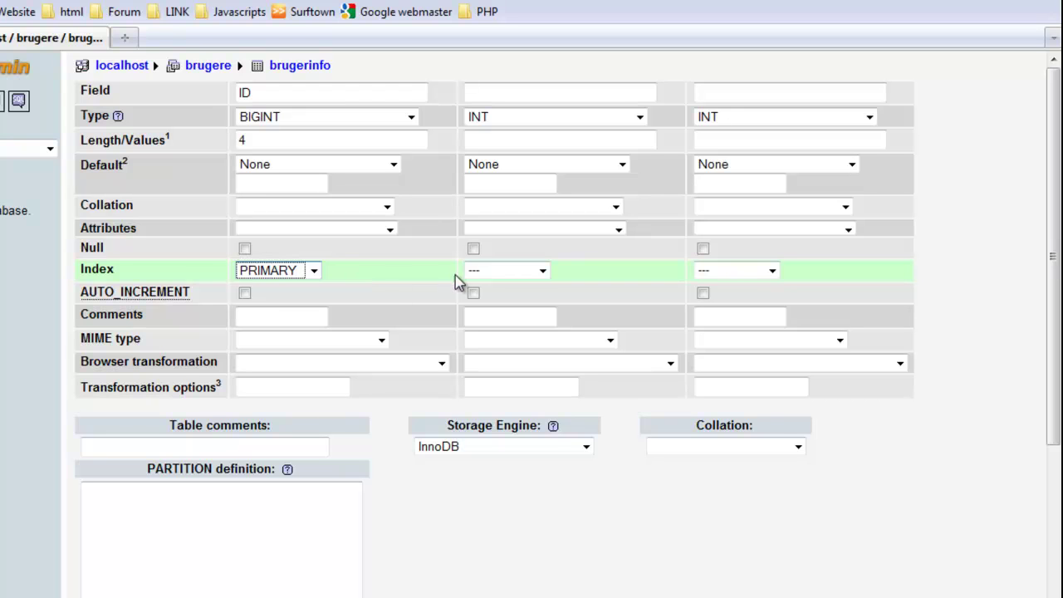
click(245, 295)
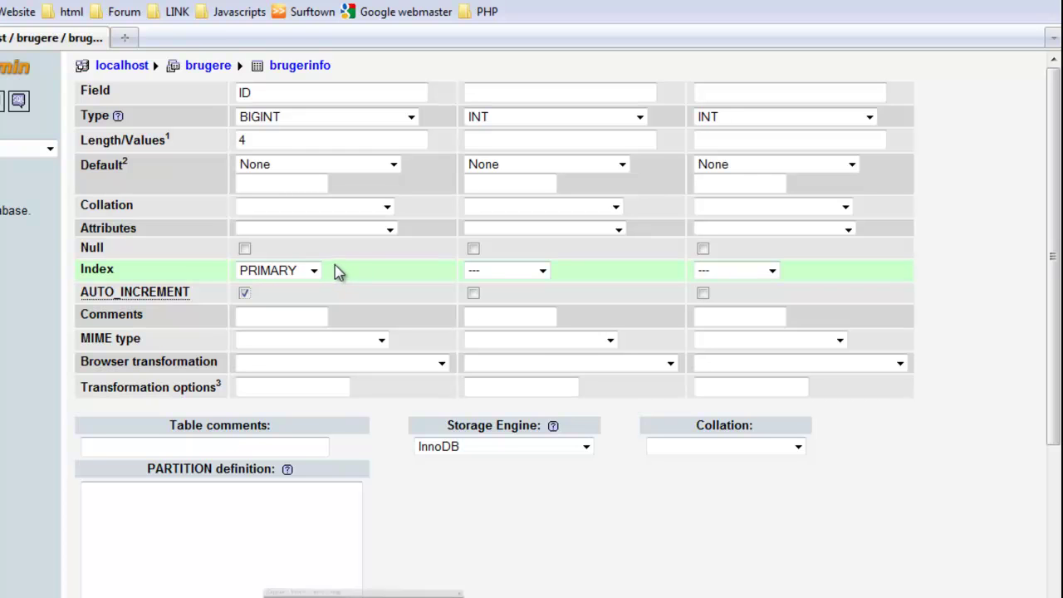
Name the second field Navn and set its type to VARCHAR
click(513, 92)
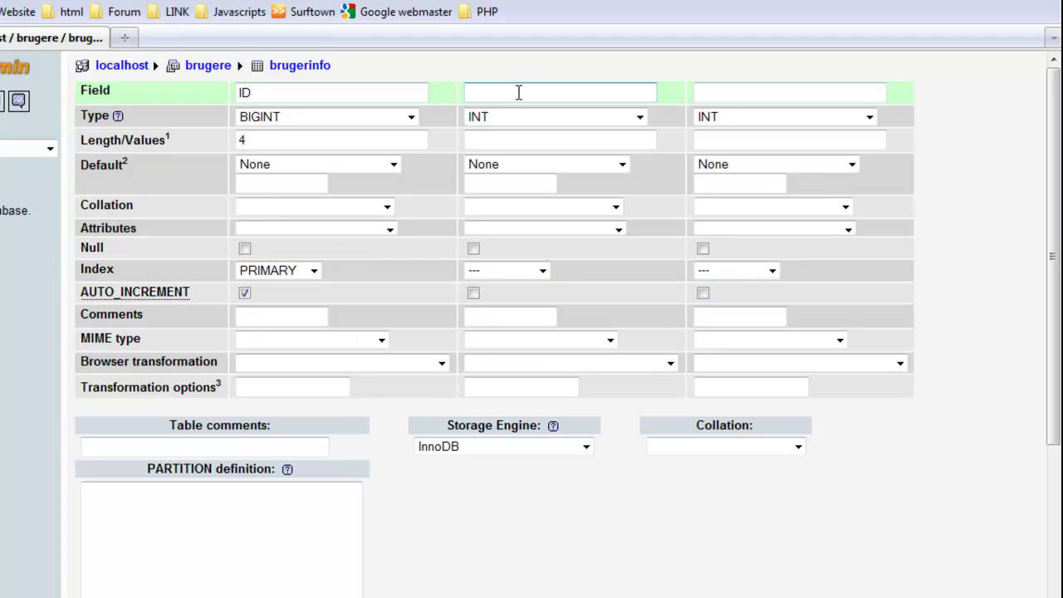
text(Navn)
click(638, 118)
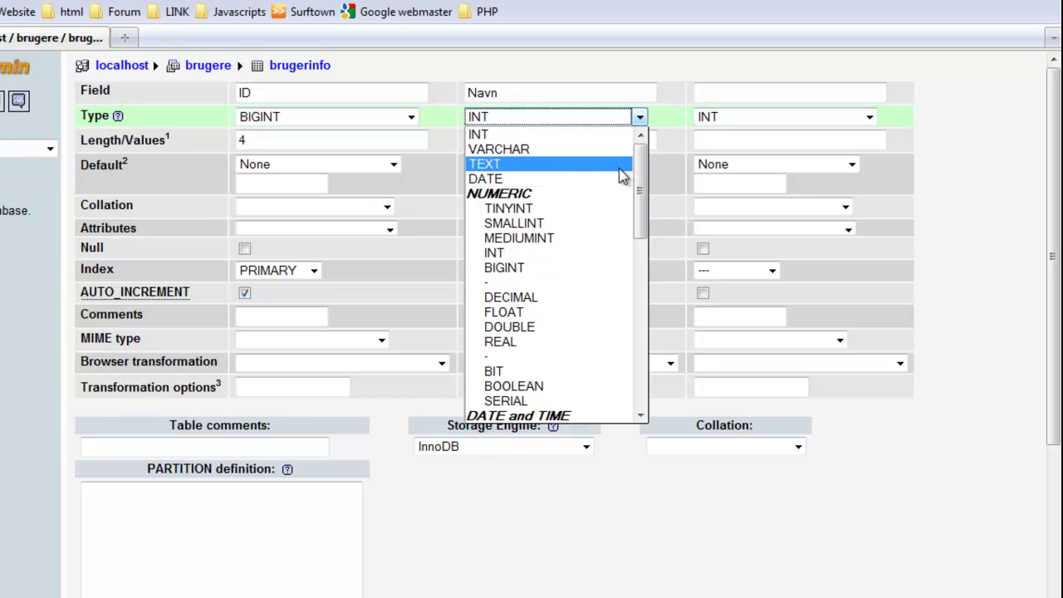
drag(644, 169, 644, 183)
drag(640, 235, 636, 263)
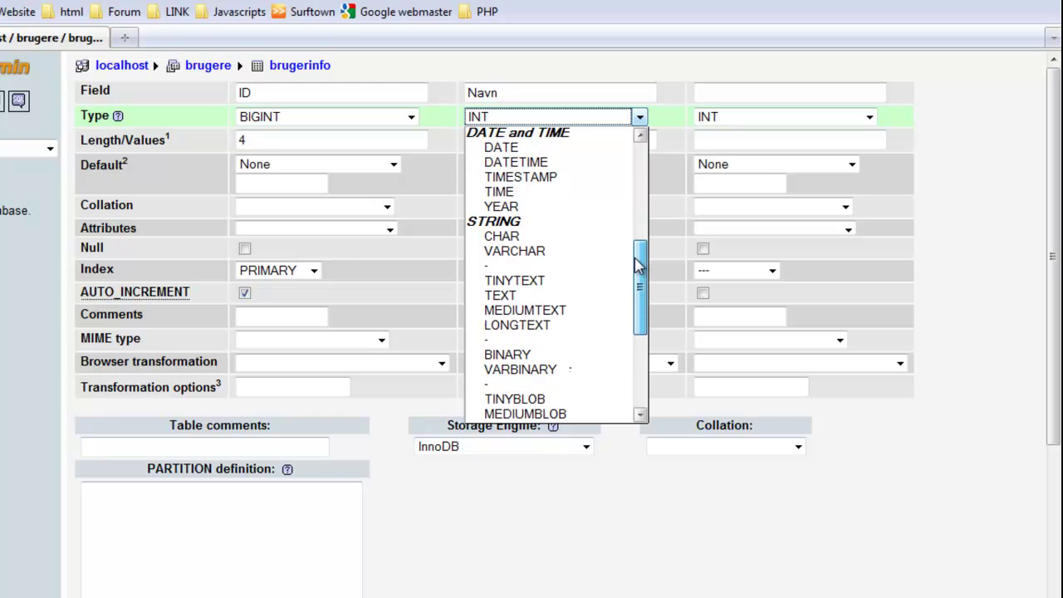
click(573, 256)
Set the Navn field's length to 50
click(566, 139)
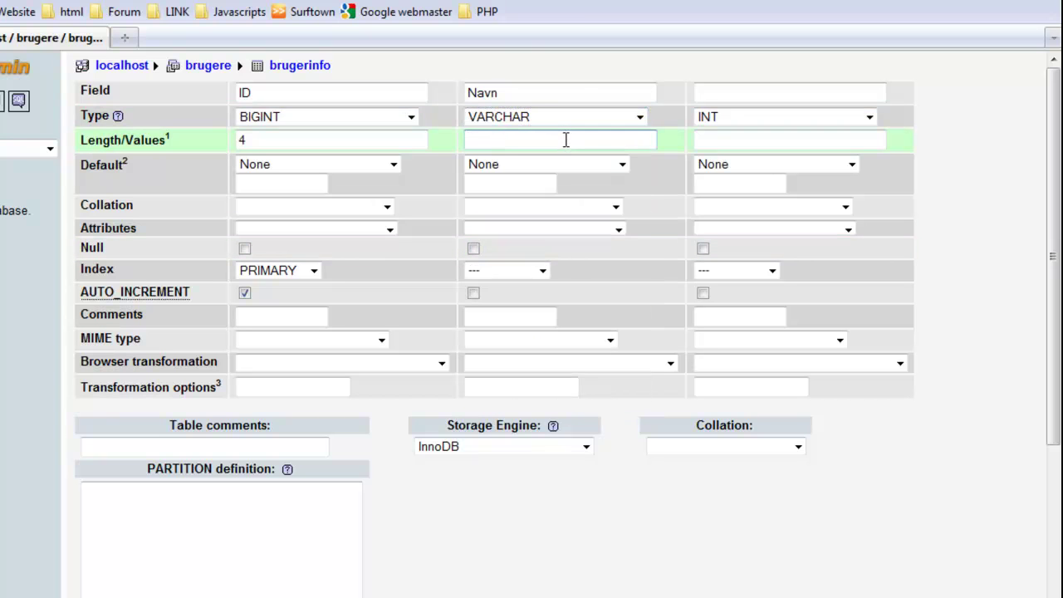
text(20)
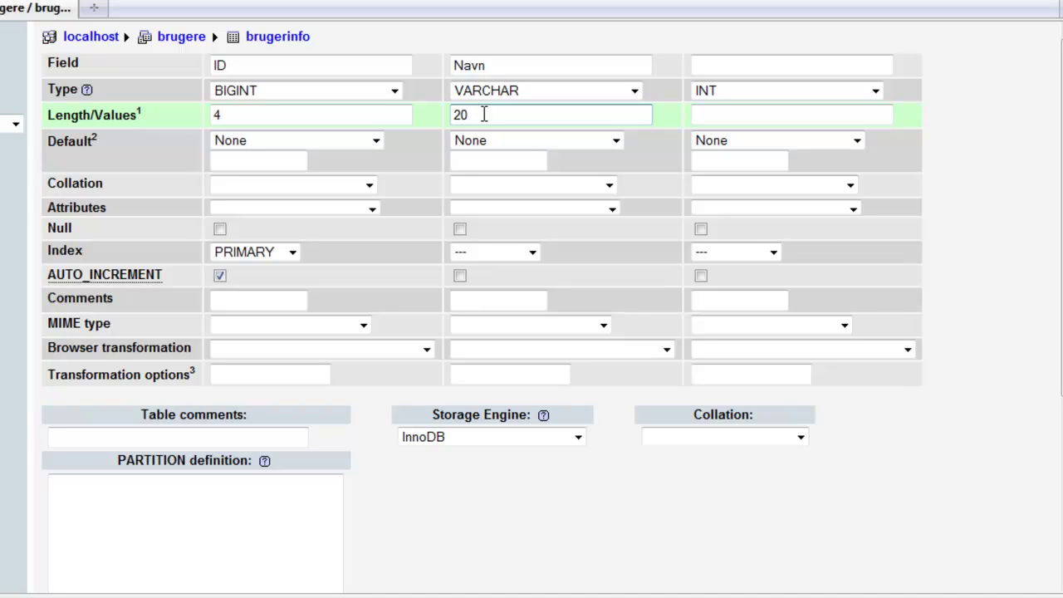
key(BackSpace)
key(BackSpace)
Name the third field beskrivelse and set its type to LONGTEXT, leaving its length empty
click(712, 66)
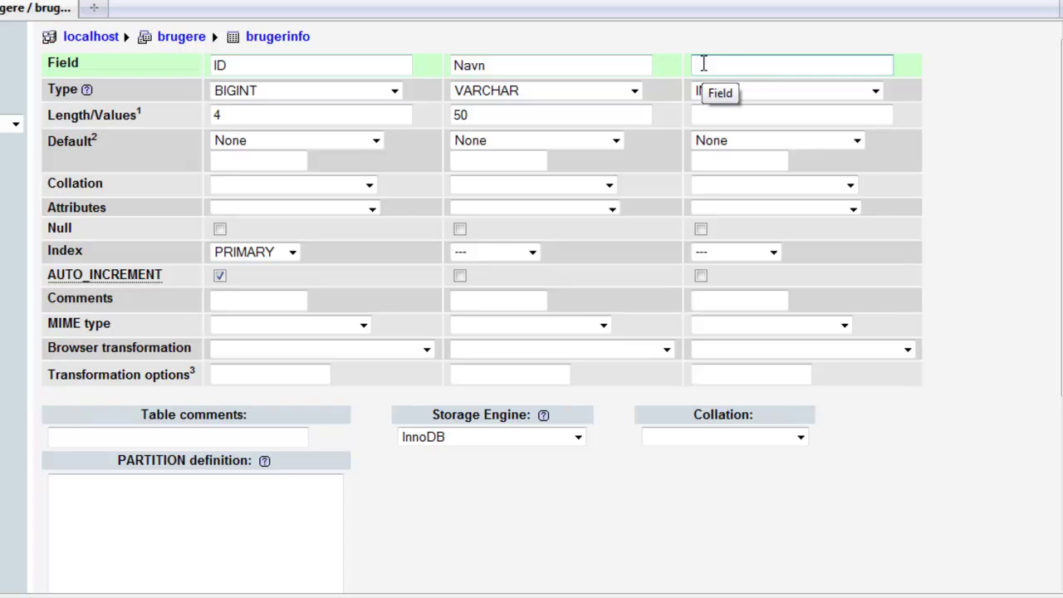
text(beskrivelse)
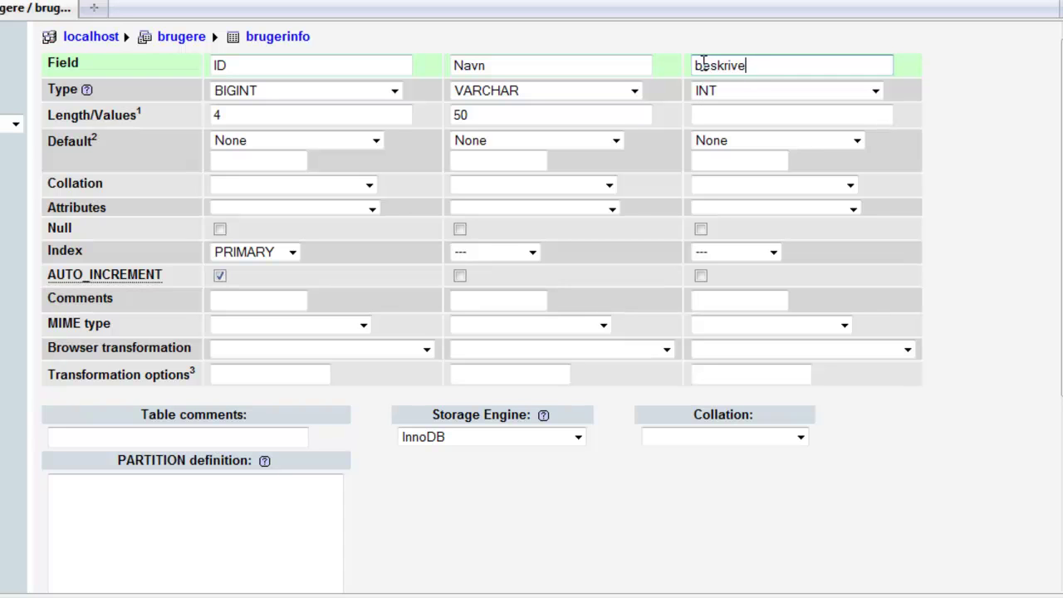
click(877, 91)
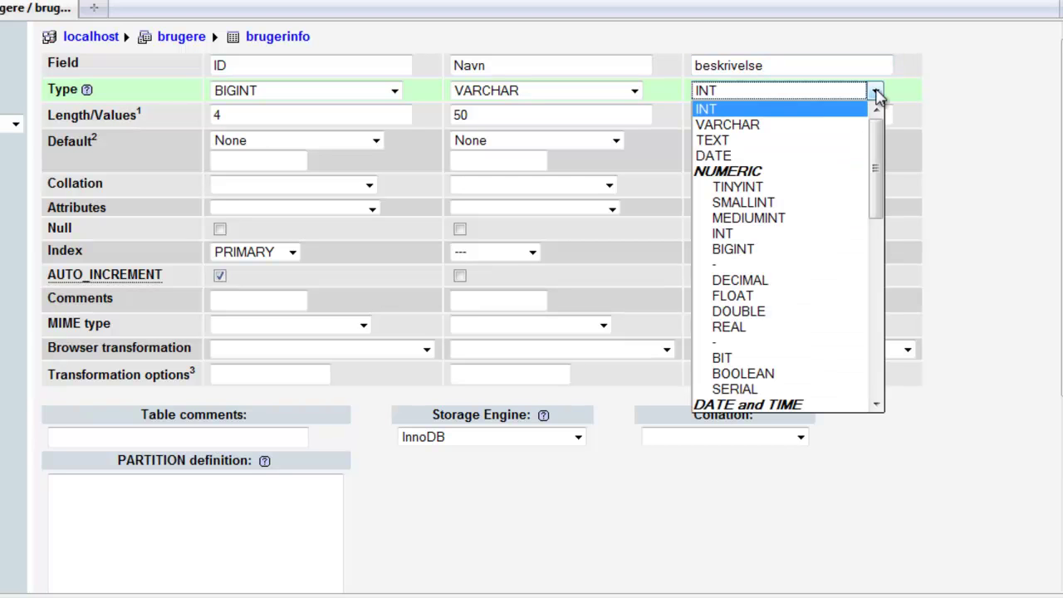
scroll(778, 274, down, 4)
scroll(773, 283, down, 2)
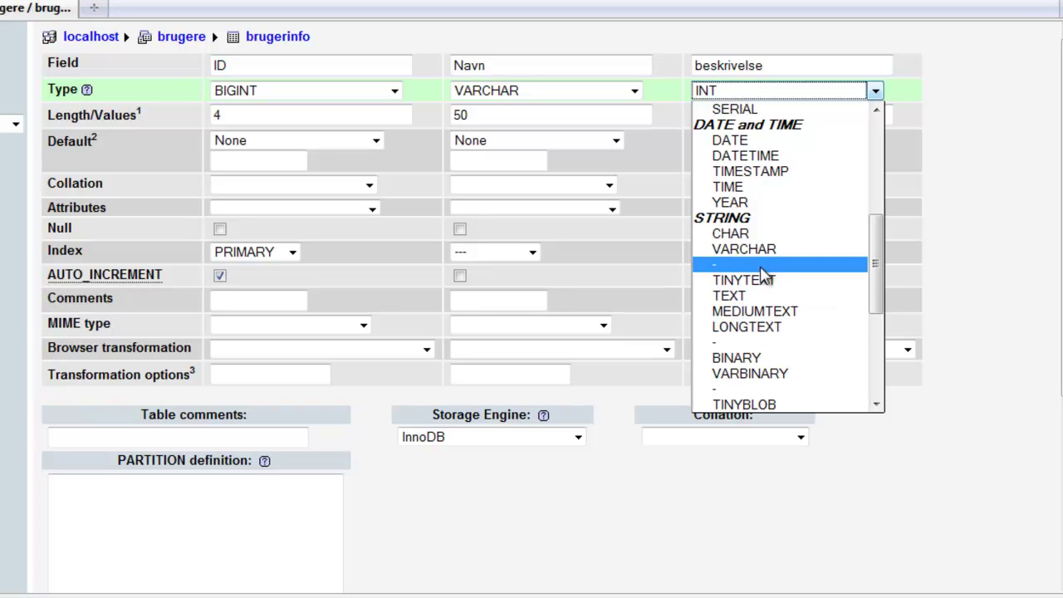
click(756, 329)
click(776, 113)
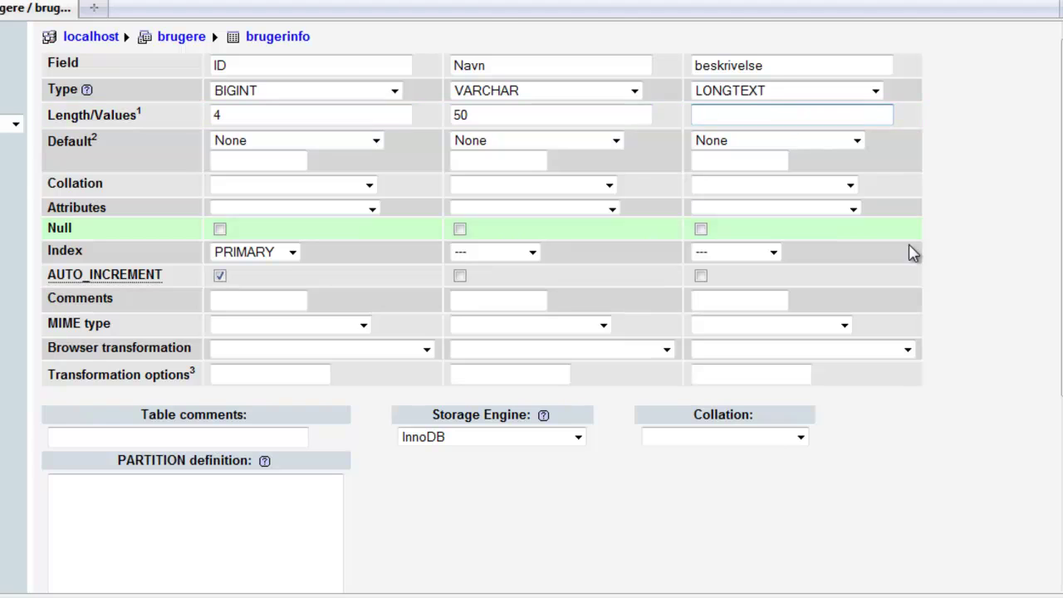
Save the brugerinfo table definition and open the brugere database
scroll(944, 242, down, 3)
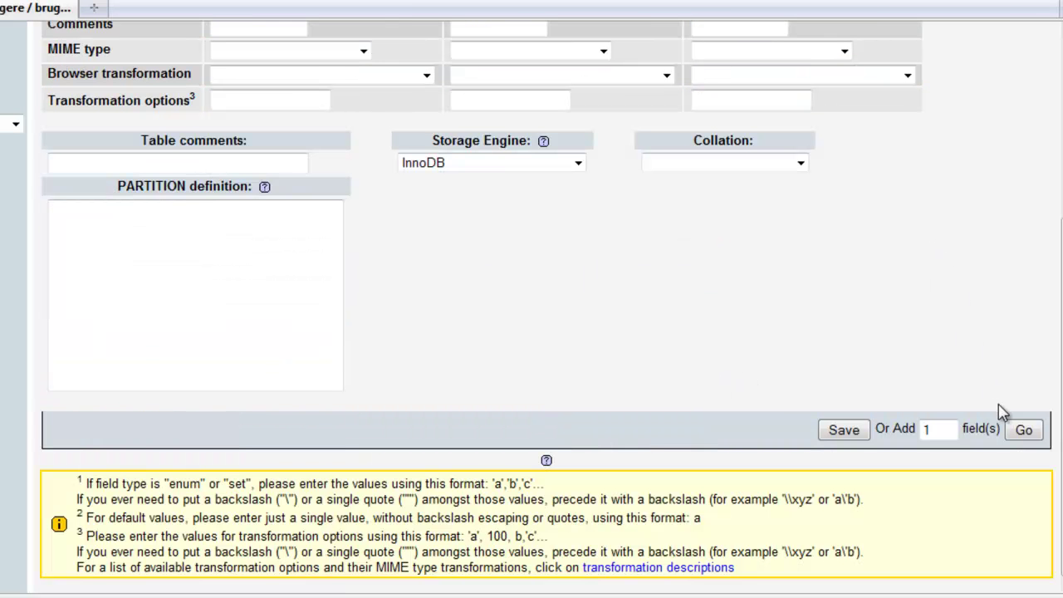
click(846, 430)
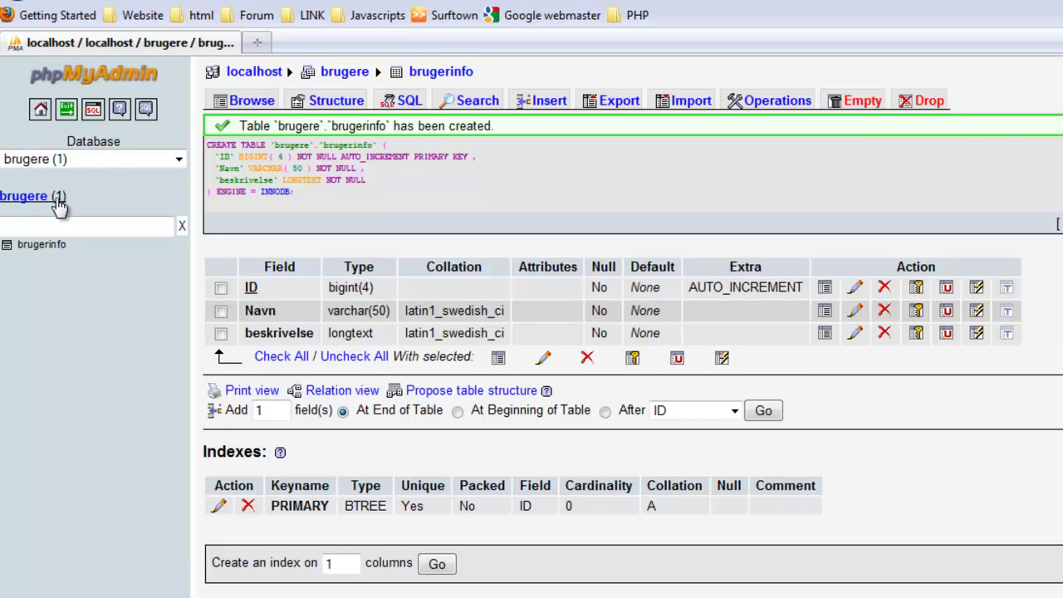
click(41, 201)
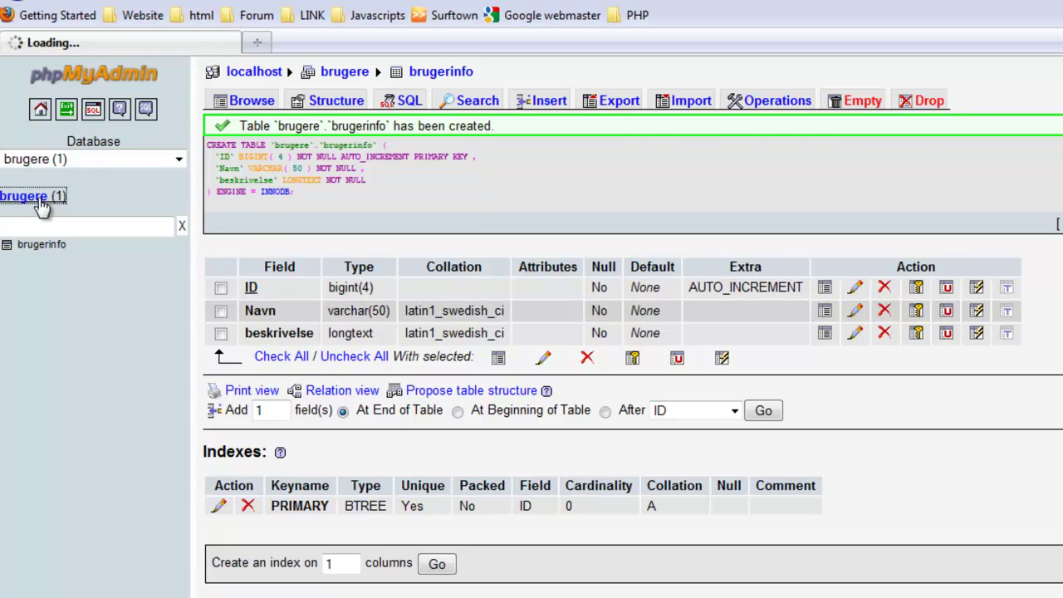